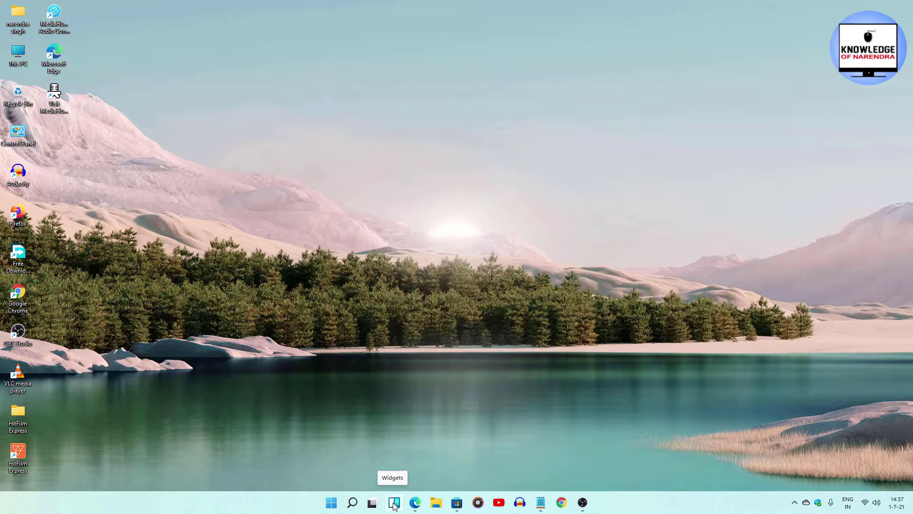
- Open the Windows widgets board and look over its weather, calendar, tips and To Do widgets
click(395, 507)
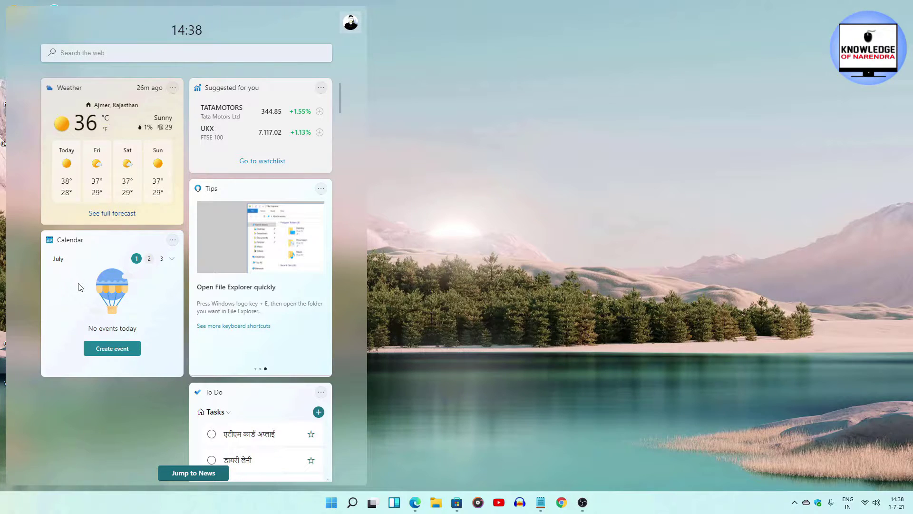
scroll(223, 221, down, 2)
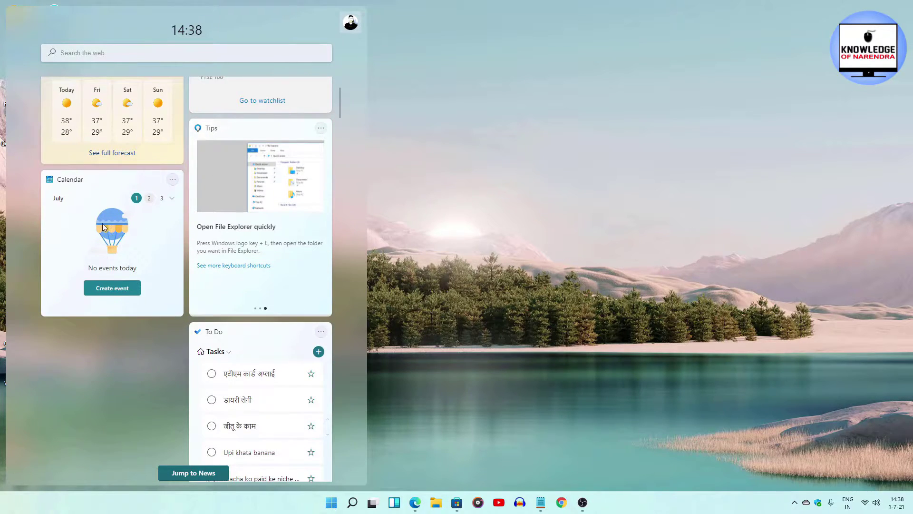
scroll(296, 289, down, 2)
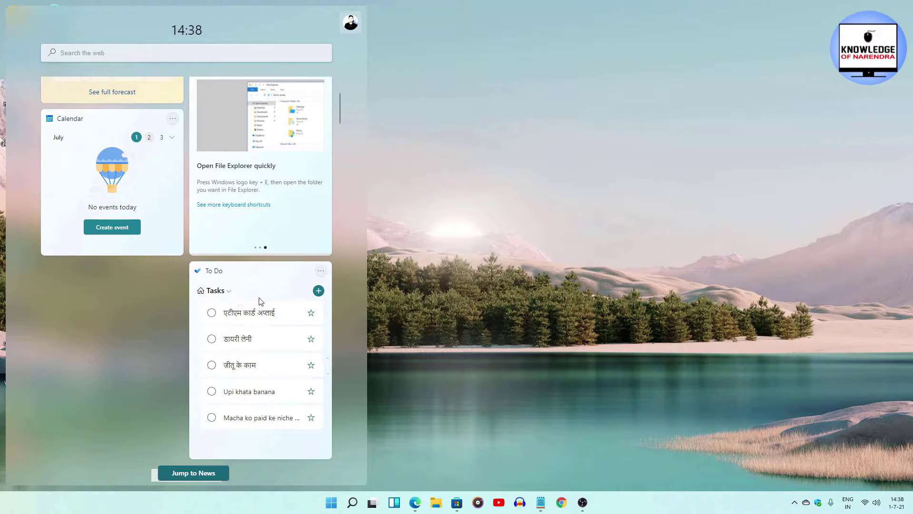
scroll(261, 301, down, 2)
scroll(275, 255, up, 4)
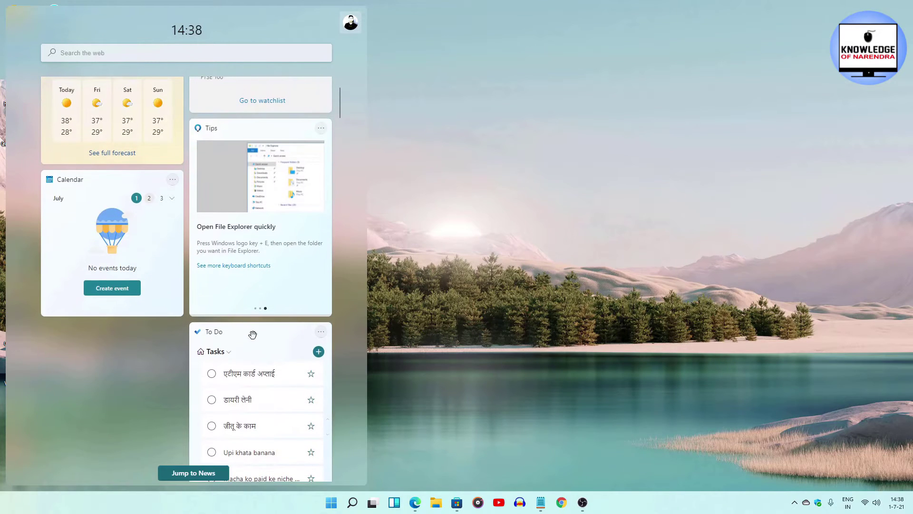
- Check which widgets can be added to the board, closing the widget settings without adding any
scroll(255, 278, down, 5)
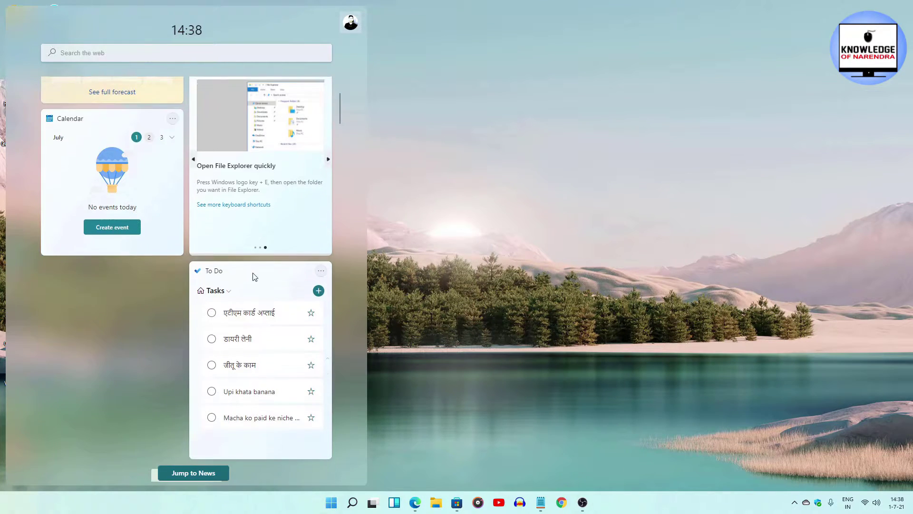
scroll(254, 274, down, 1)
scroll(204, 251, up, 2)
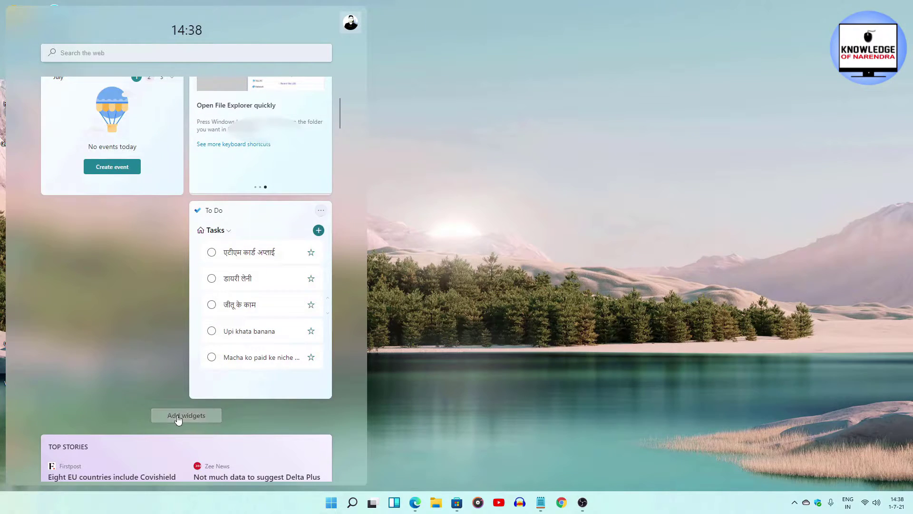
click(180, 415)
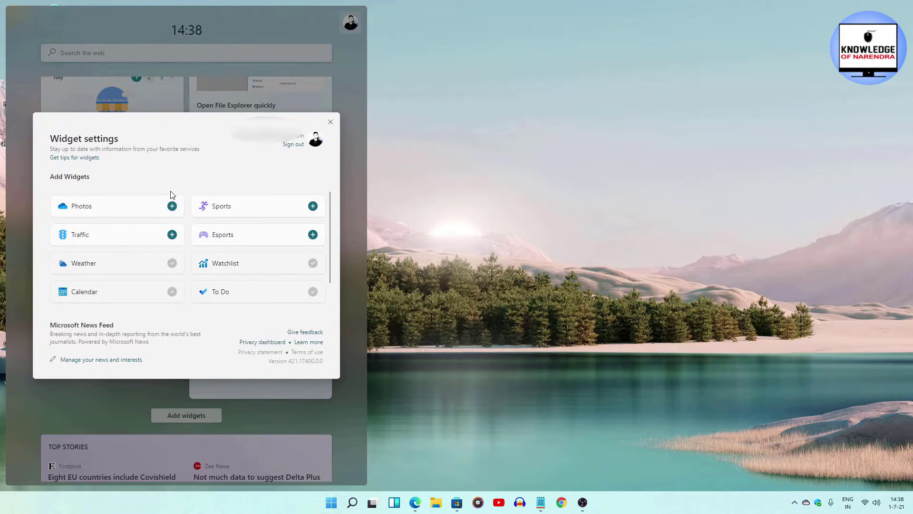
click(330, 122)
- Browse the news stories in the widgets board's feed below the widgets
scroll(167, 300, down, 4)
scroll(139, 315, down, 10)
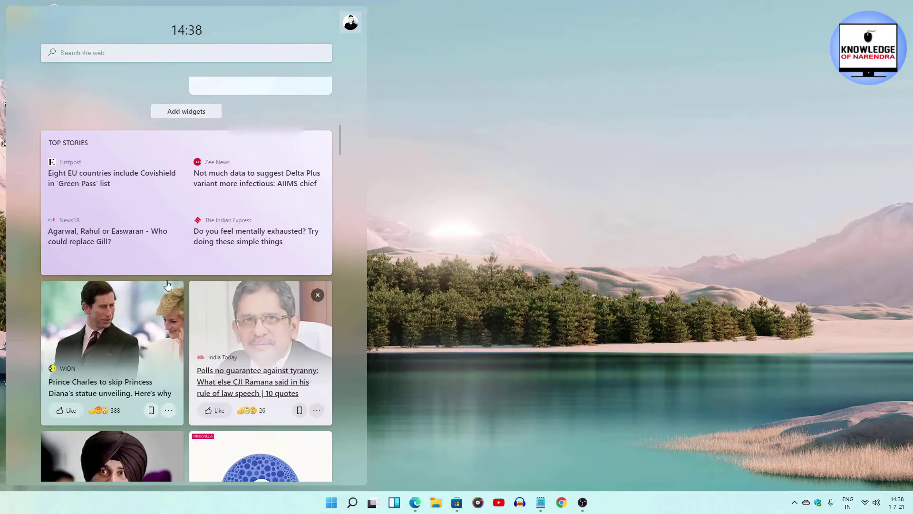
scroll(148, 236, down, 15)
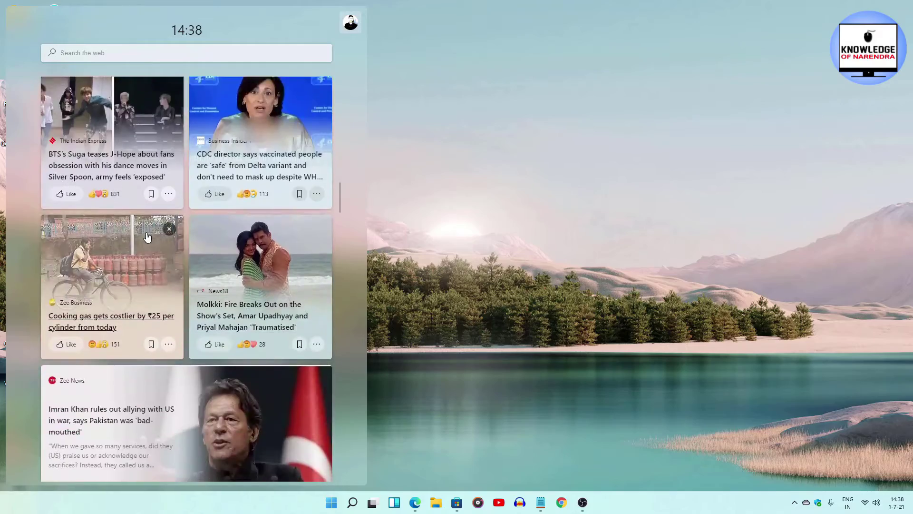
scroll(139, 277, down, 15)
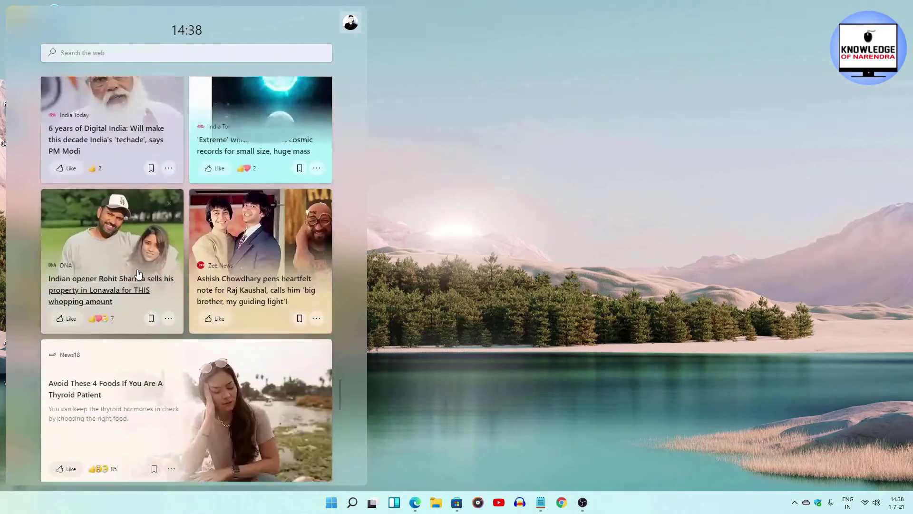
scroll(209, 277, down, 15)
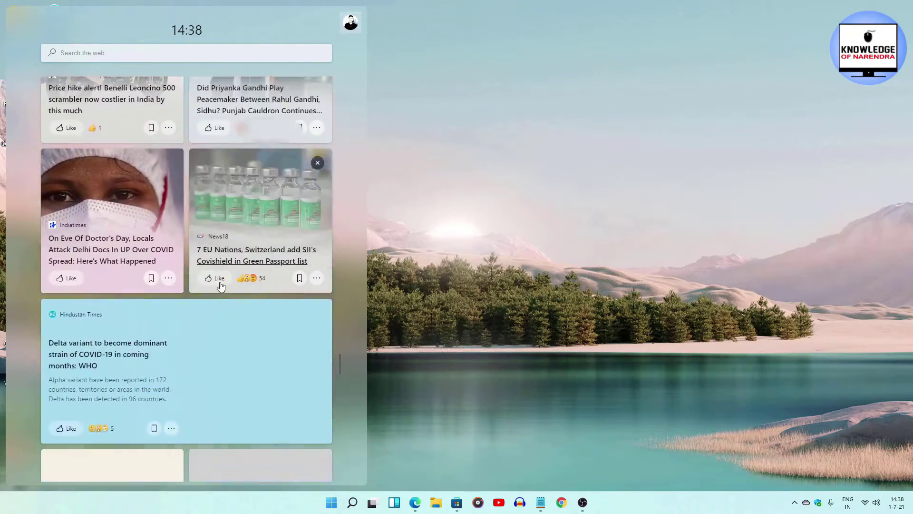
scroll(266, 143, down, 15)
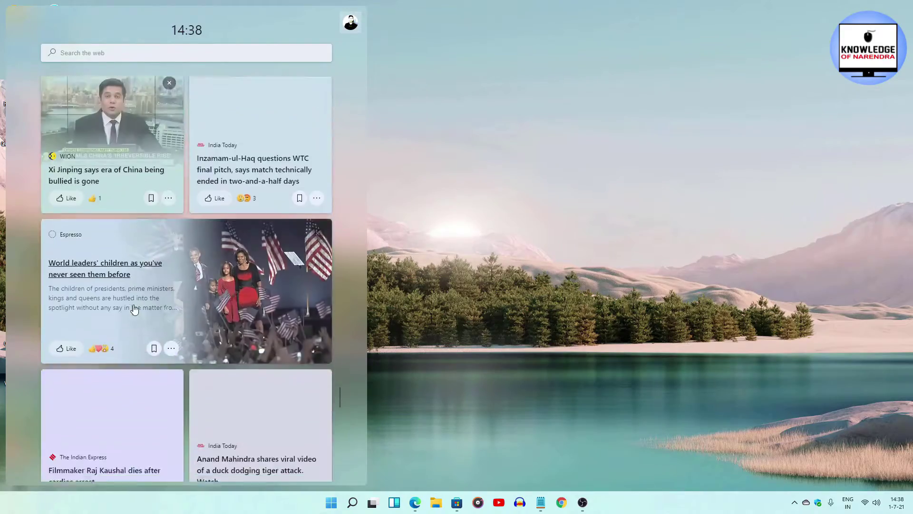
scroll(116, 317, down, 15)
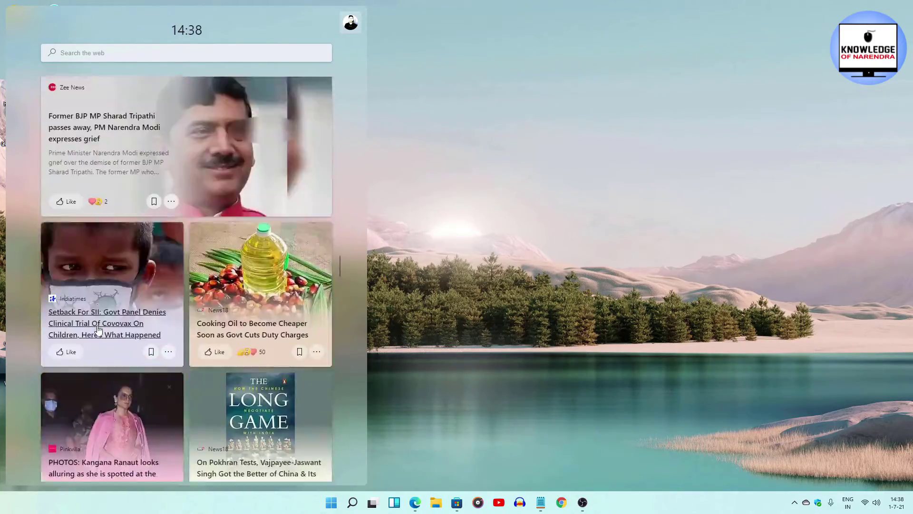
scroll(93, 336, up, 15)
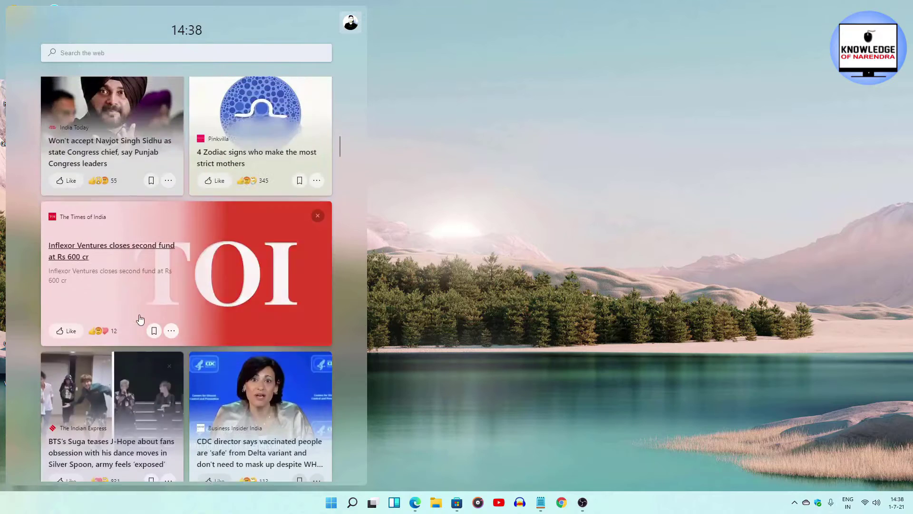
scroll(183, 342, down, 1)
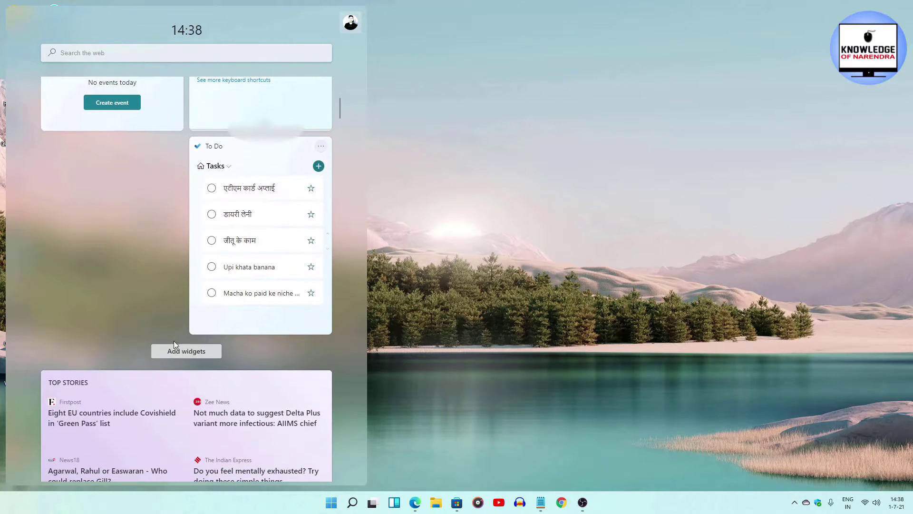
scroll(246, 208, down, 5)
- Open the page for managing news and interests from the widget settings of the account profile
scroll(124, 302, up, 10)
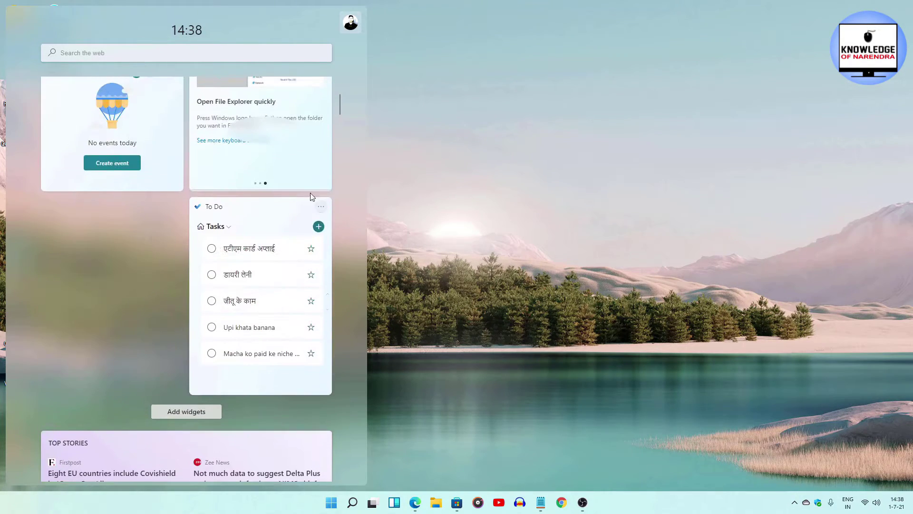
click(351, 22)
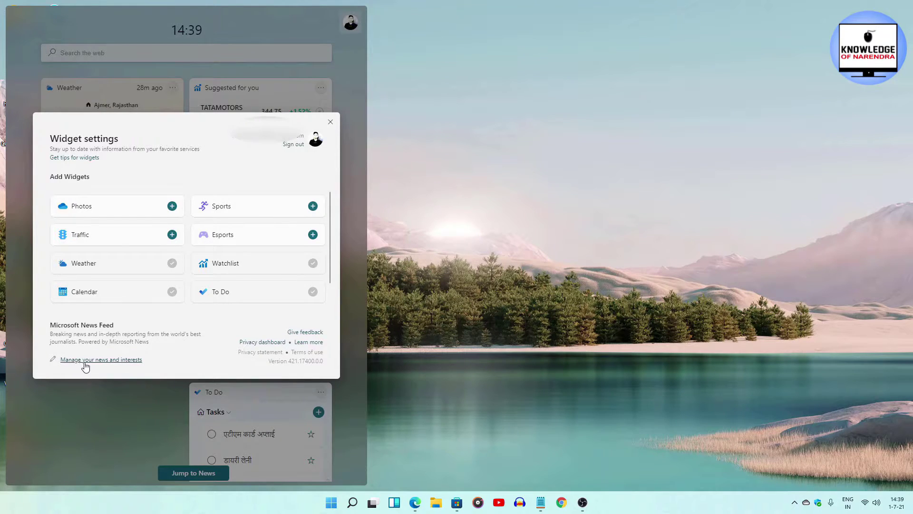
click(119, 360)
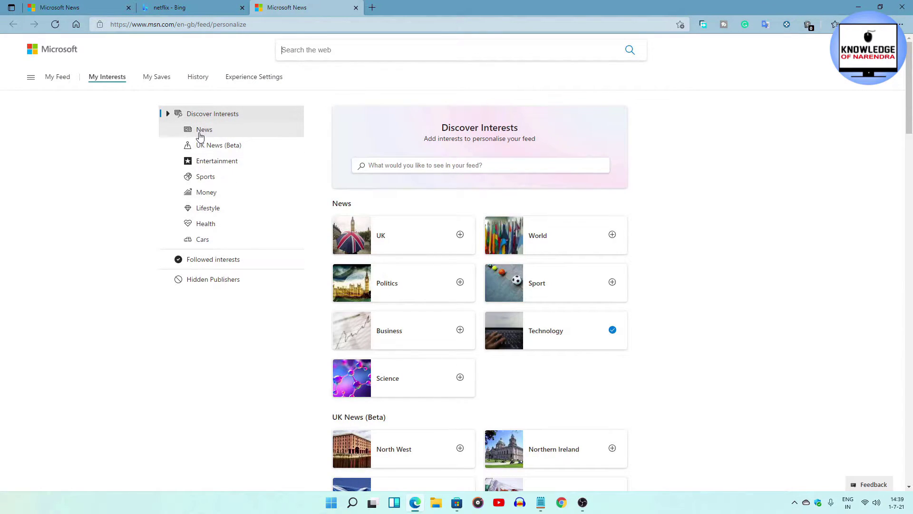
- View the followed interests, search the interests for "car" and follow Cars
click(207, 264)
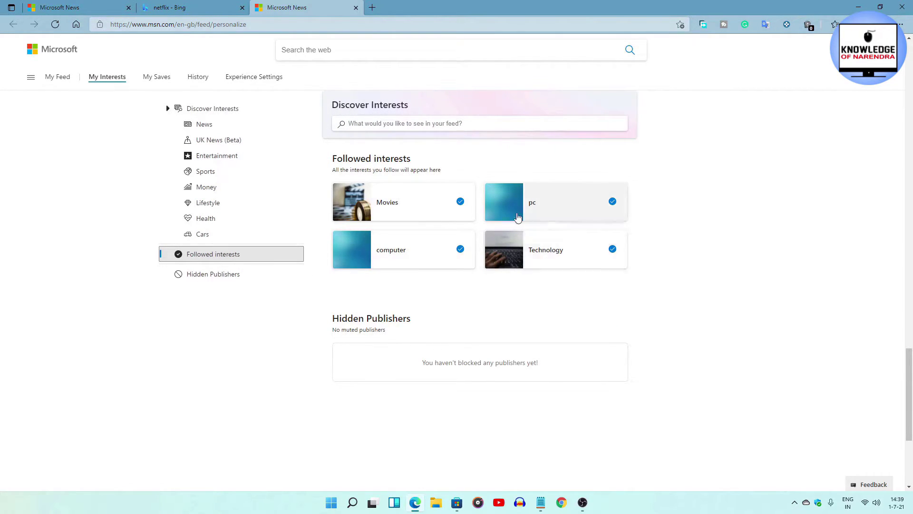
click(430, 126)
text(car)
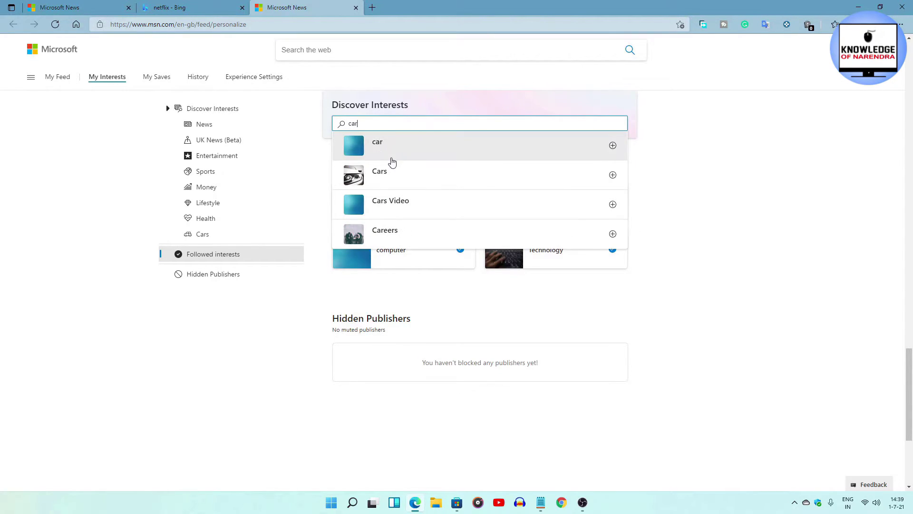
click(611, 176)
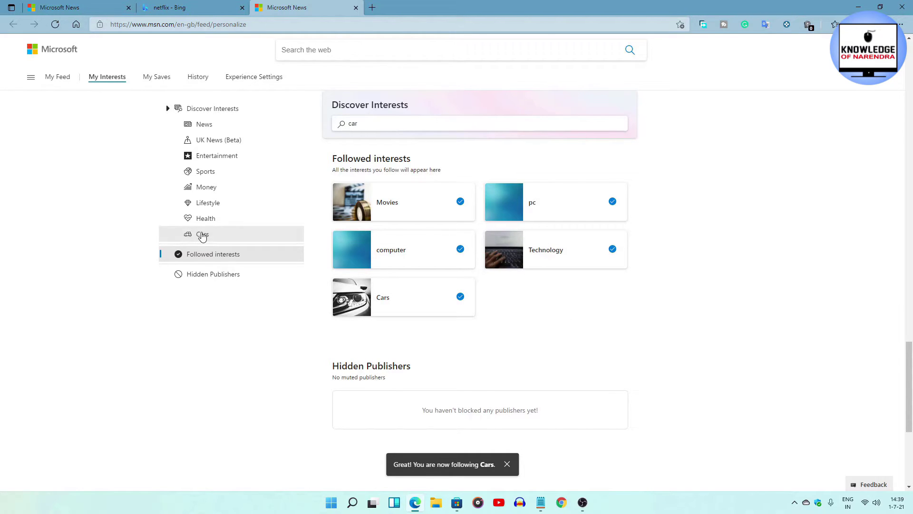
- Look through the available interest categories from News down to the followed interests and hidden publishers
click(208, 129)
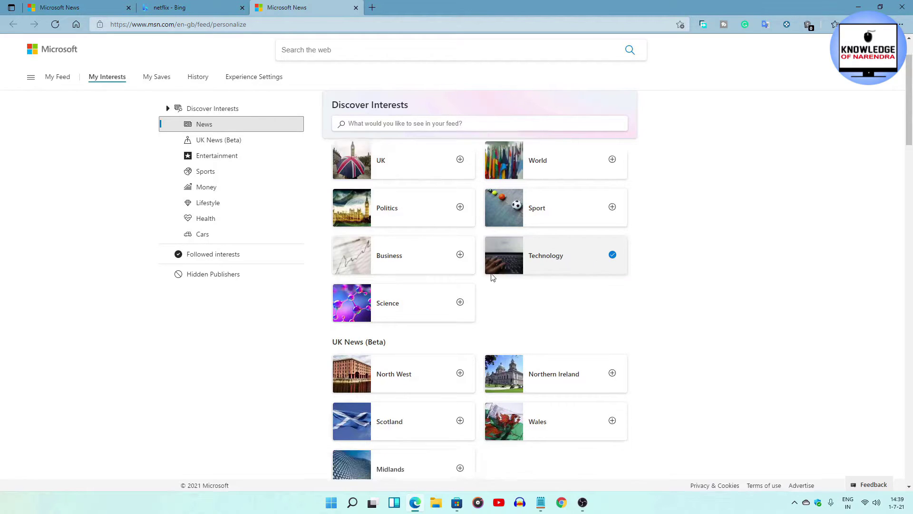
scroll(476, 273, down, 5)
scroll(553, 314, down, 10)
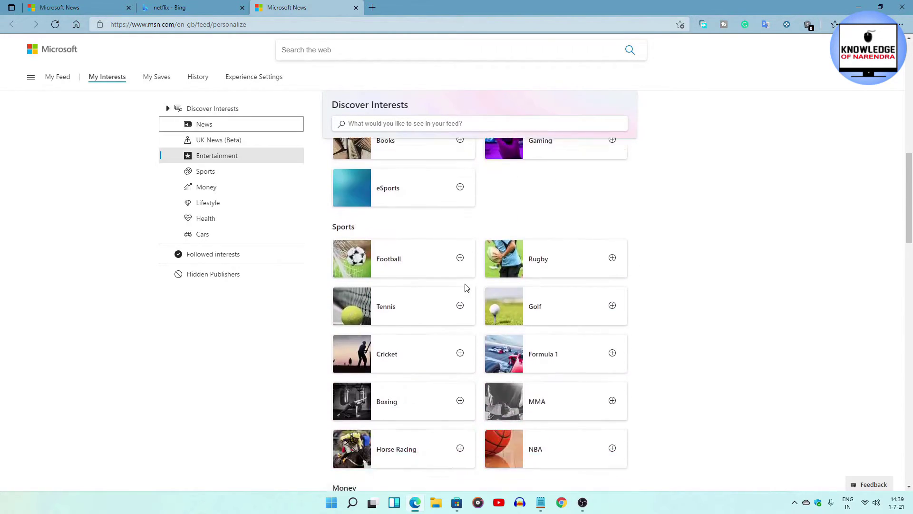
scroll(471, 320, down, 10)
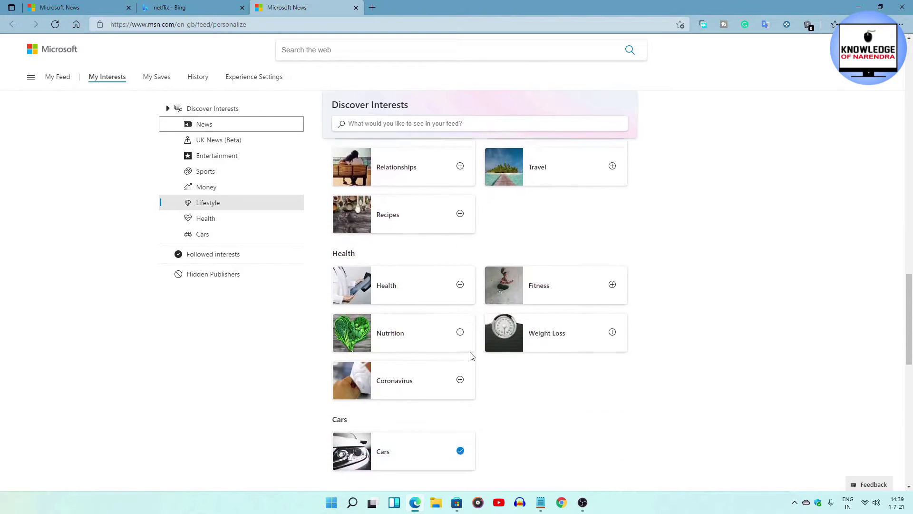
scroll(456, 366, down, 5)
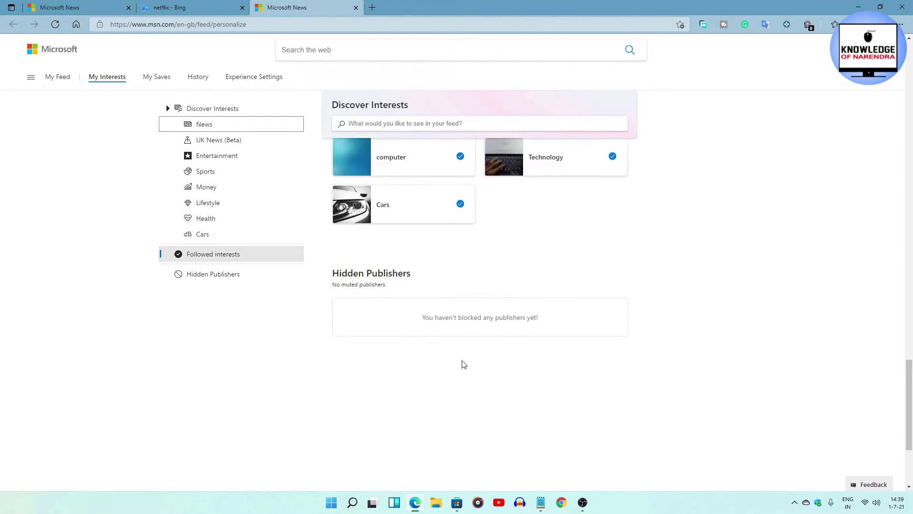
scroll(237, 253, up, 5)
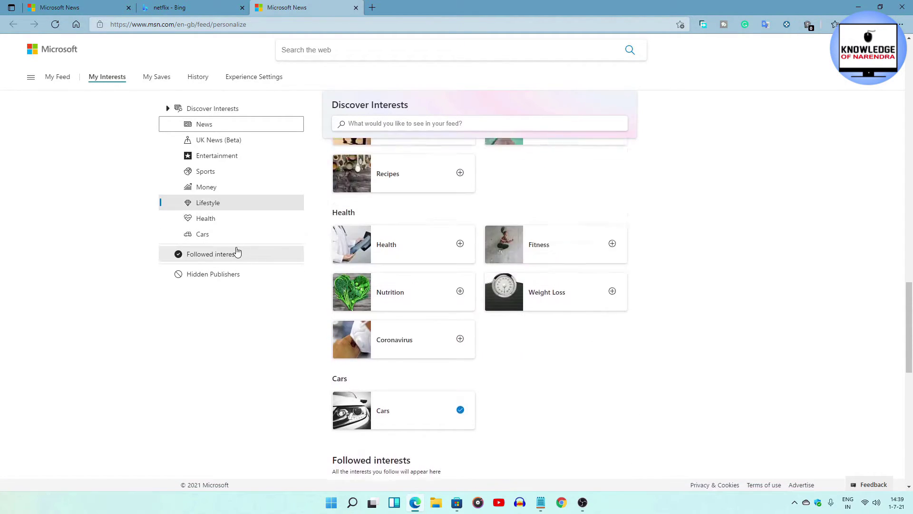
- Follow the TV and Music interests in the Entertainment category
click(204, 156)
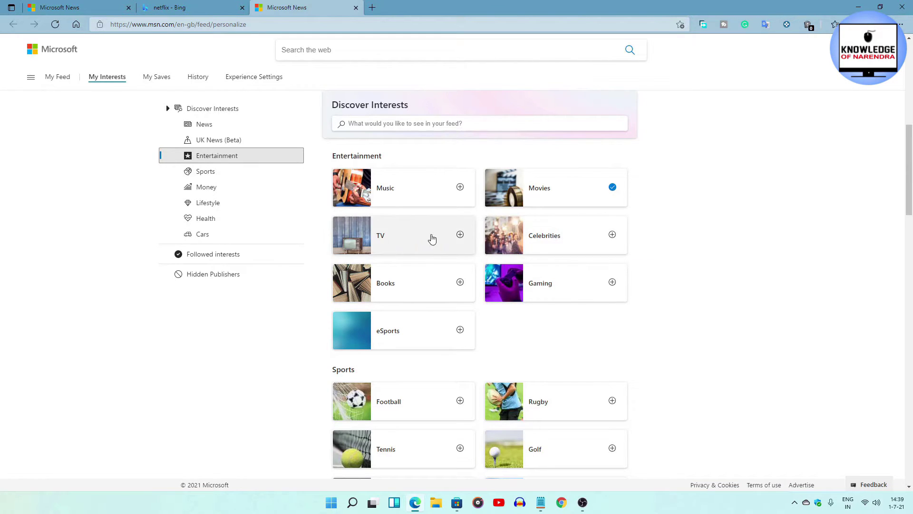
click(461, 235)
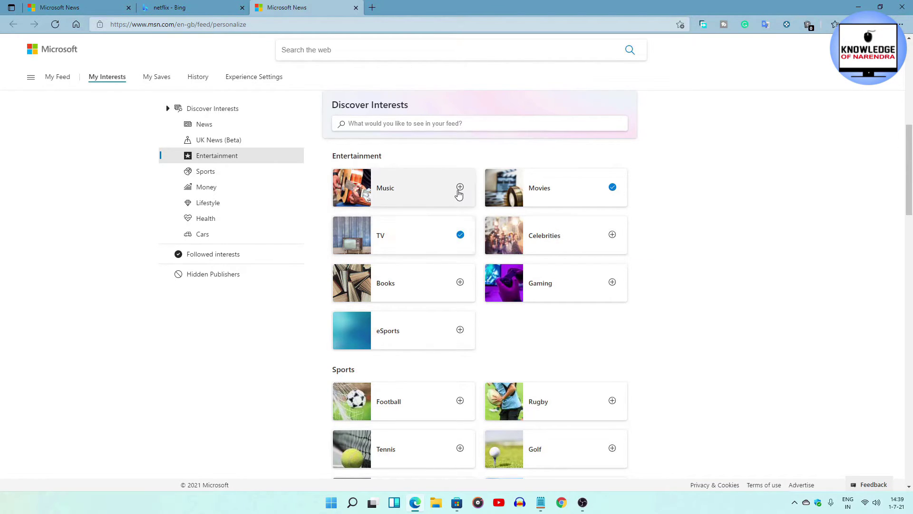
click(460, 187)
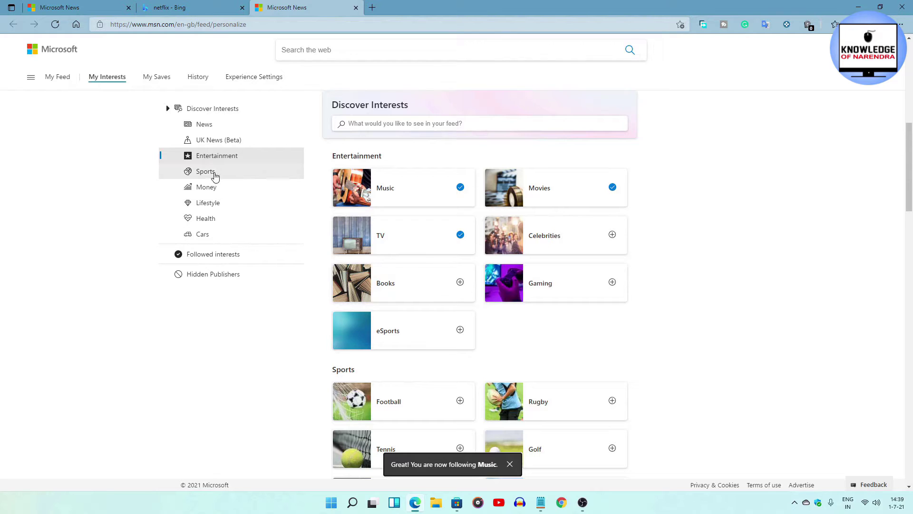
- Review the Sports, Money, Lifestyle, Health and Cars categories, the followed interests and the hidden publishers
click(214, 173)
scroll(464, 263, down, 20)
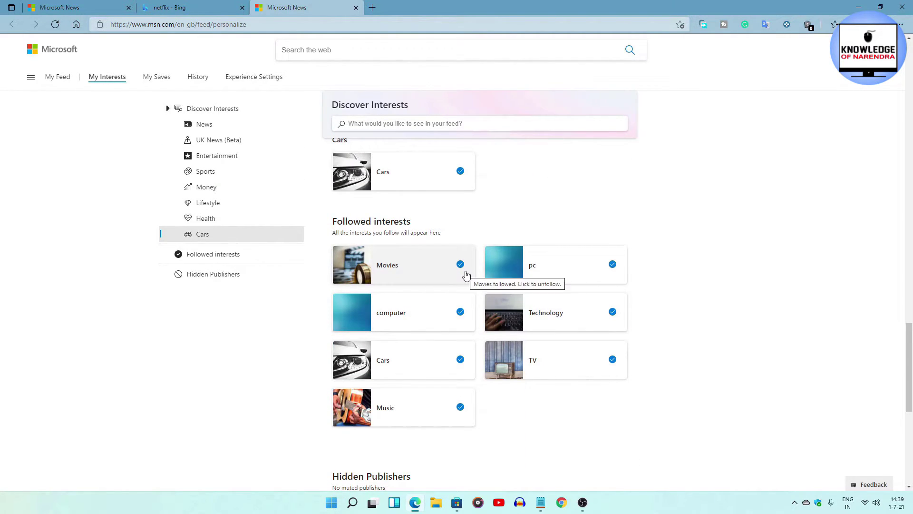
scroll(465, 273, down, 3)
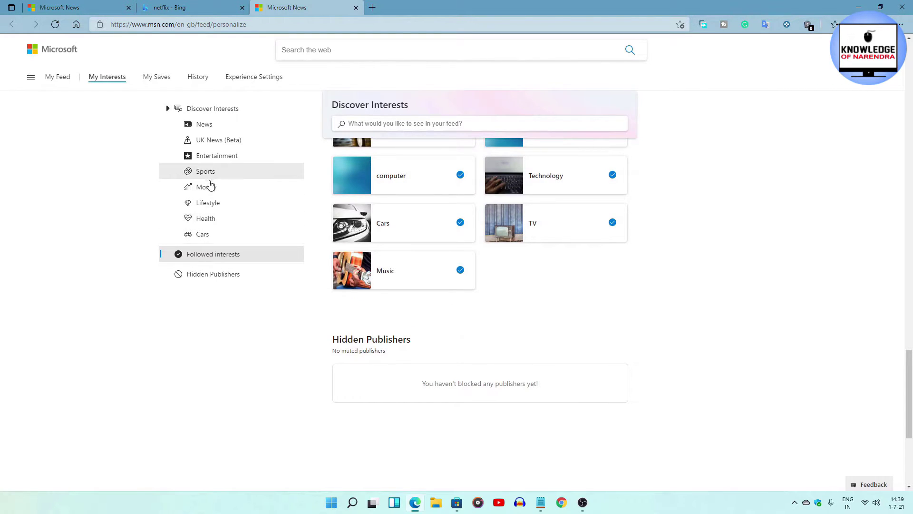
click(207, 189)
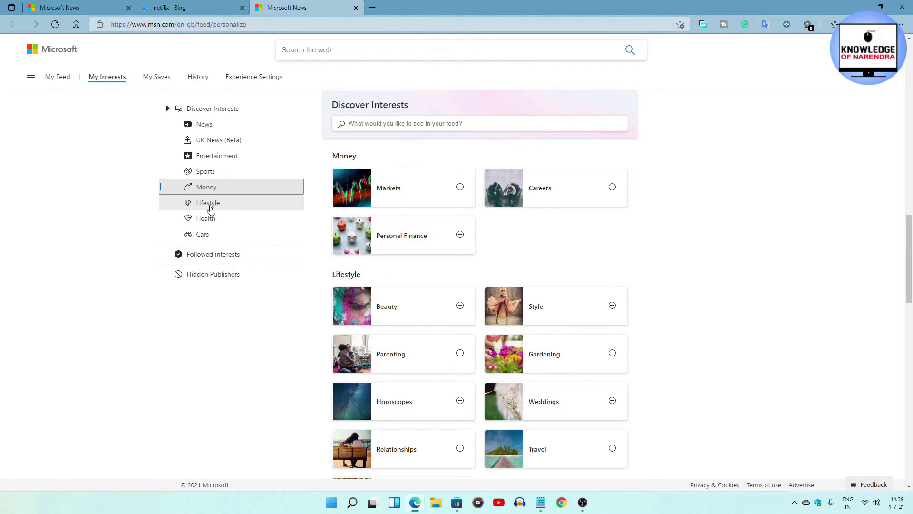
click(209, 208)
click(210, 221)
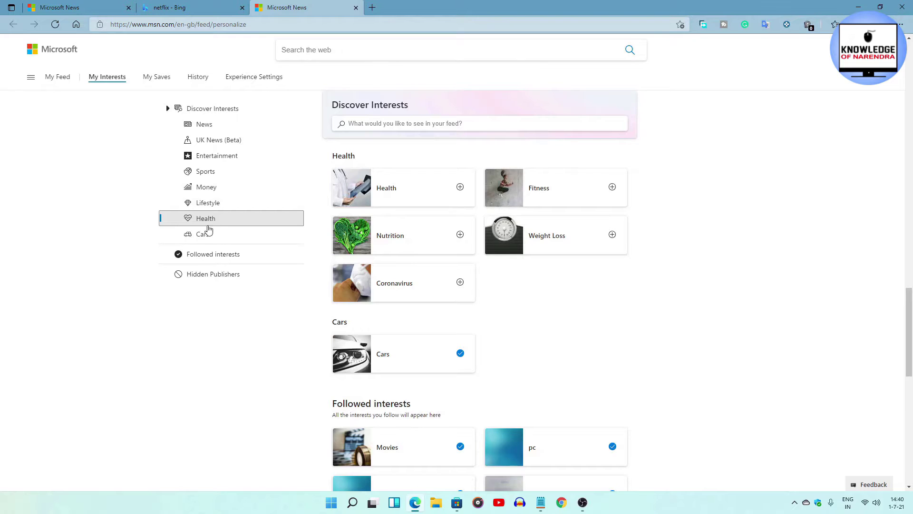
click(204, 237)
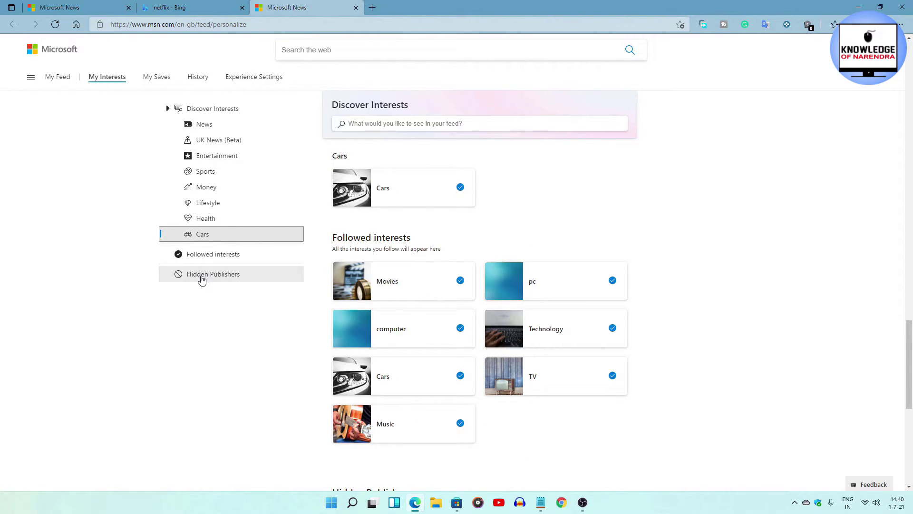
click(202, 278)
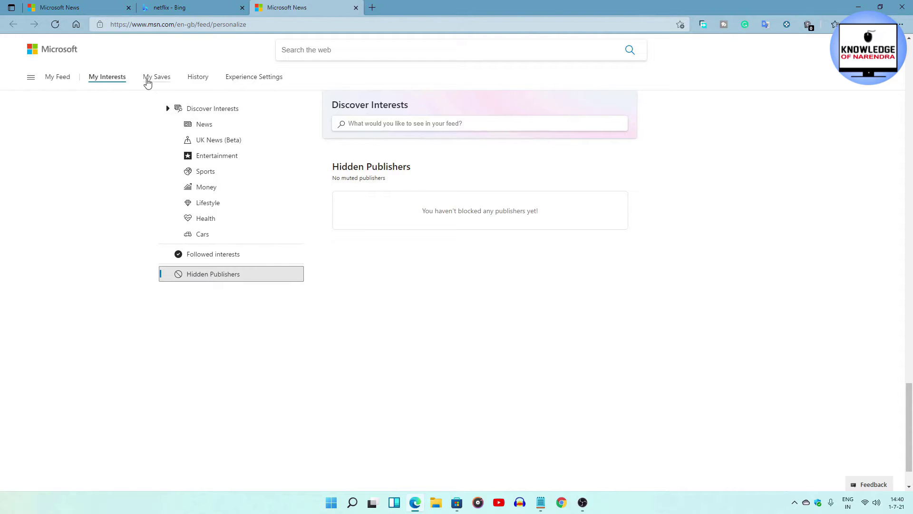
- View the saved stories and the history, and open the experience settings of the news feed
click(148, 82)
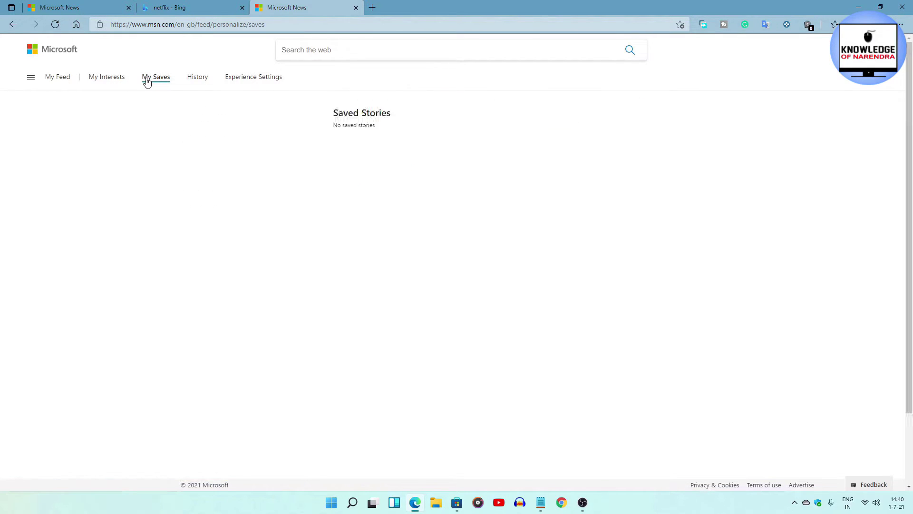
click(192, 83)
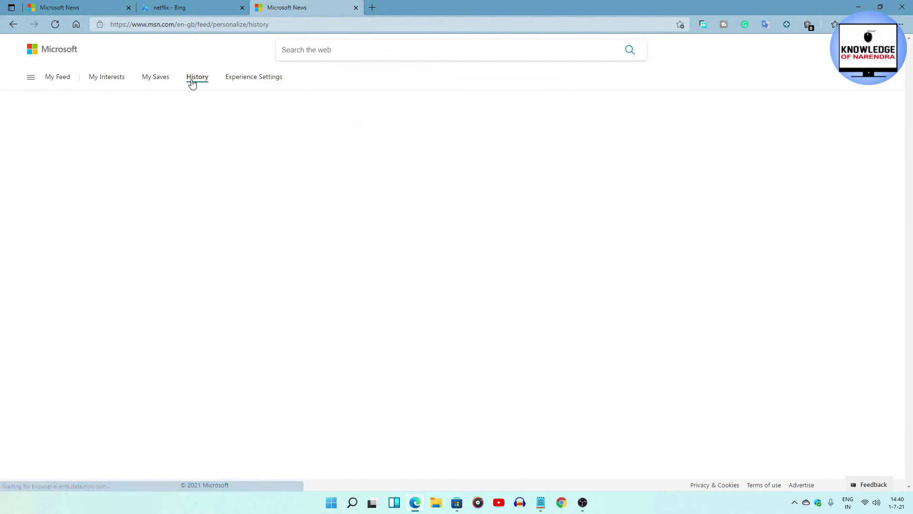
click(245, 78)
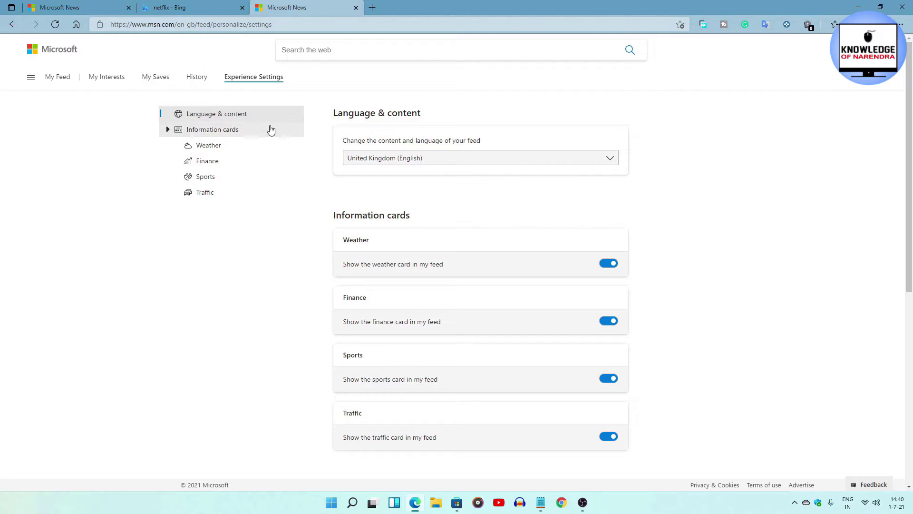
- Turn off the Sports, Traffic and Finance information cards for the news feed and close the browser
click(605, 382)
click(608, 437)
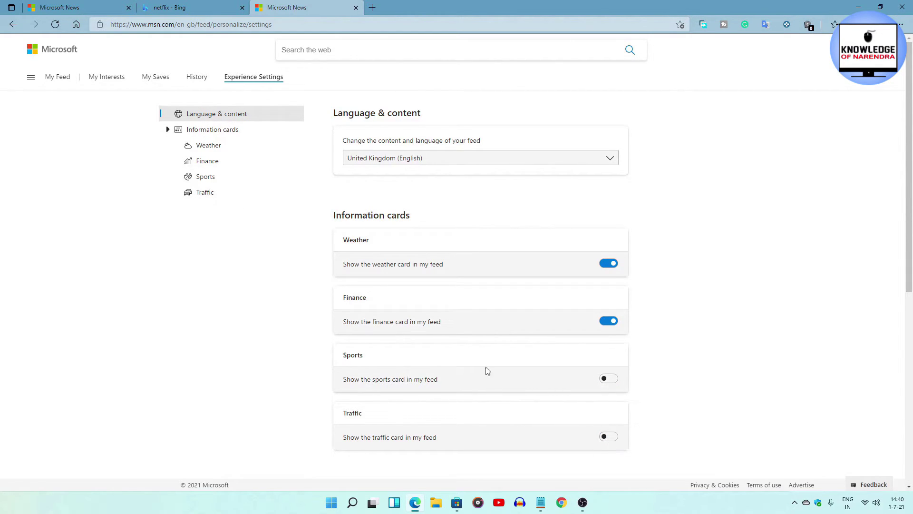
click(602, 322)
scroll(520, 294, down, 2)
scroll(520, 298, up, 2)
scroll(520, 298, down, 1)
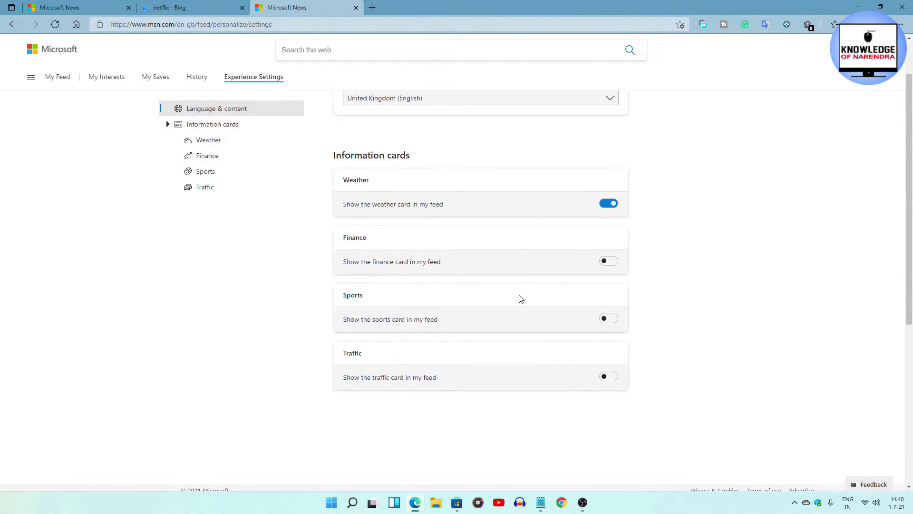
scroll(229, 218, down, 3)
scroll(229, 219, up, 4)
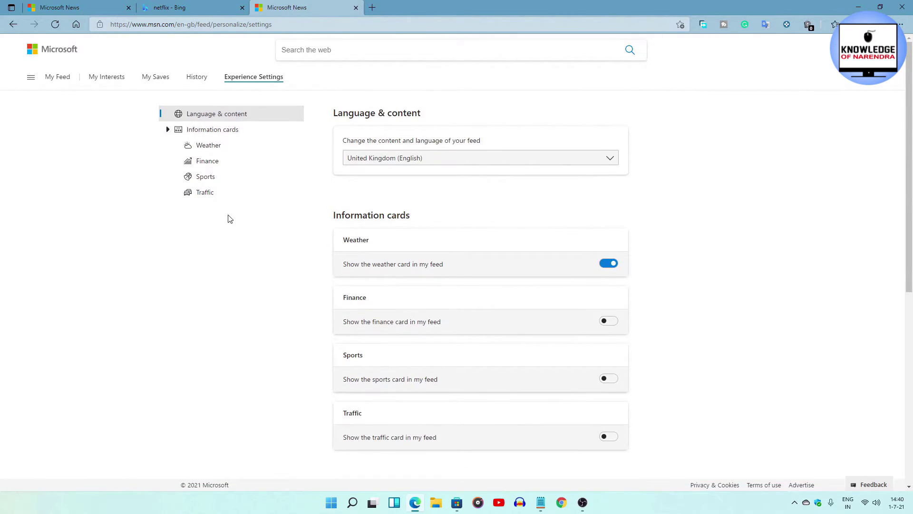
click(901, 9)
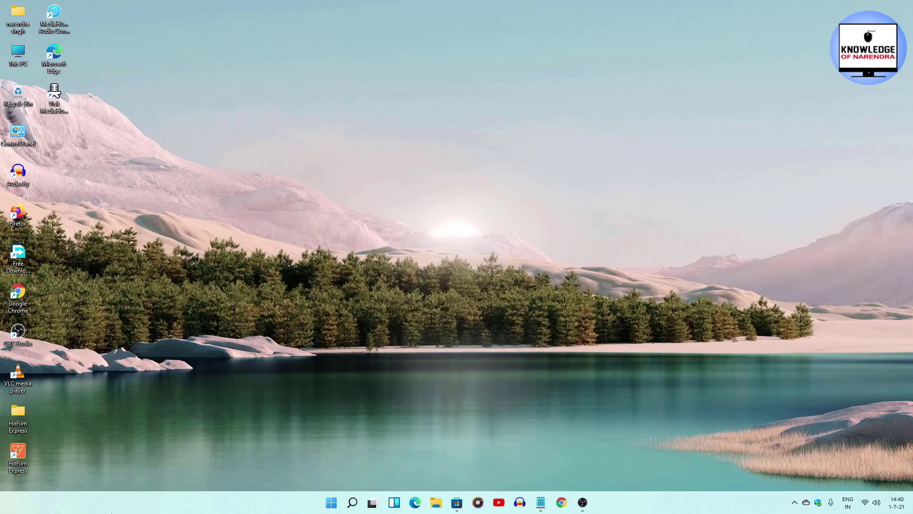
- Reopen the widgets board, dismiss the widget settings and look through the top stories and news cards
click(394, 504)
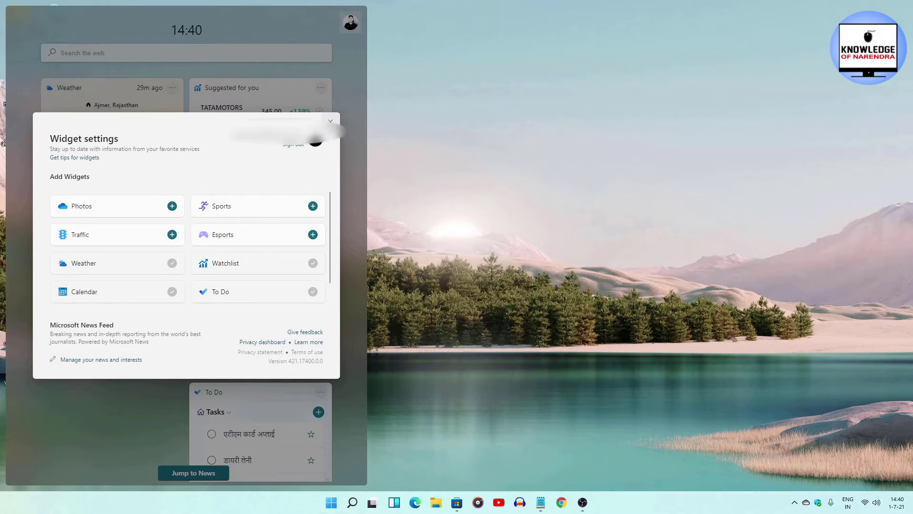
click(331, 121)
scroll(143, 162, down, 6)
scroll(91, 190, down, 1)
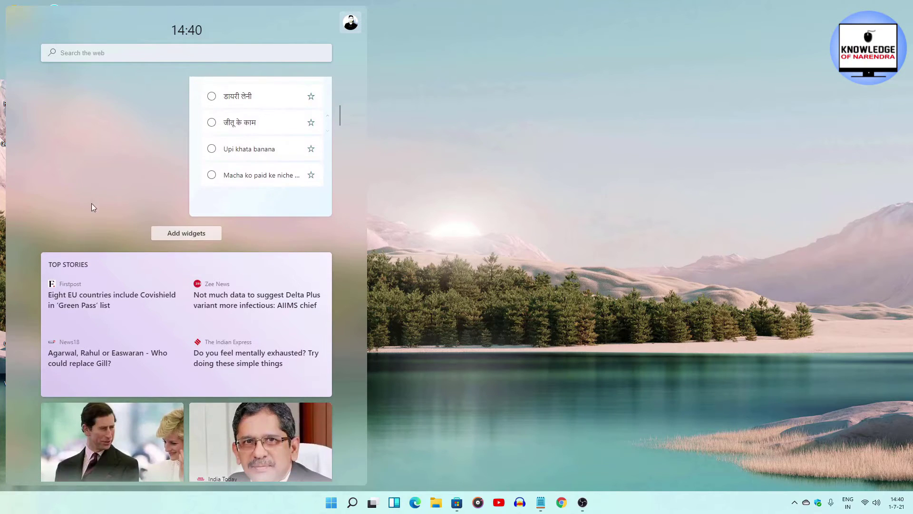
scroll(161, 242, down, 4)
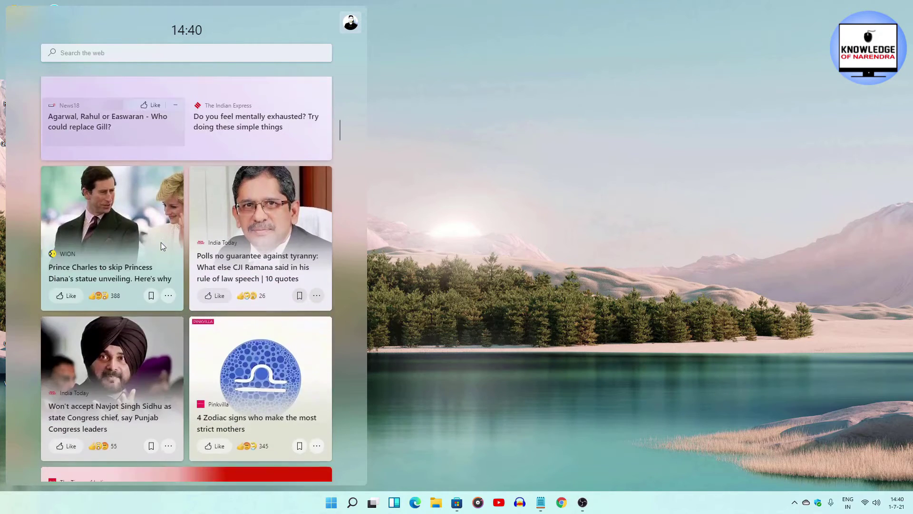
scroll(190, 259, down, 8)
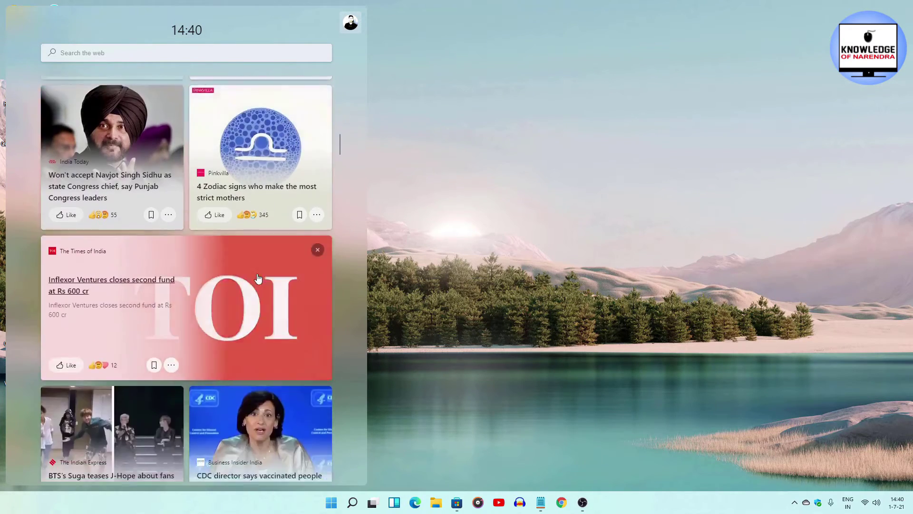
scroll(157, 253, down, 4)
scroll(143, 250, up, 7)
scroll(142, 250, up, 6)
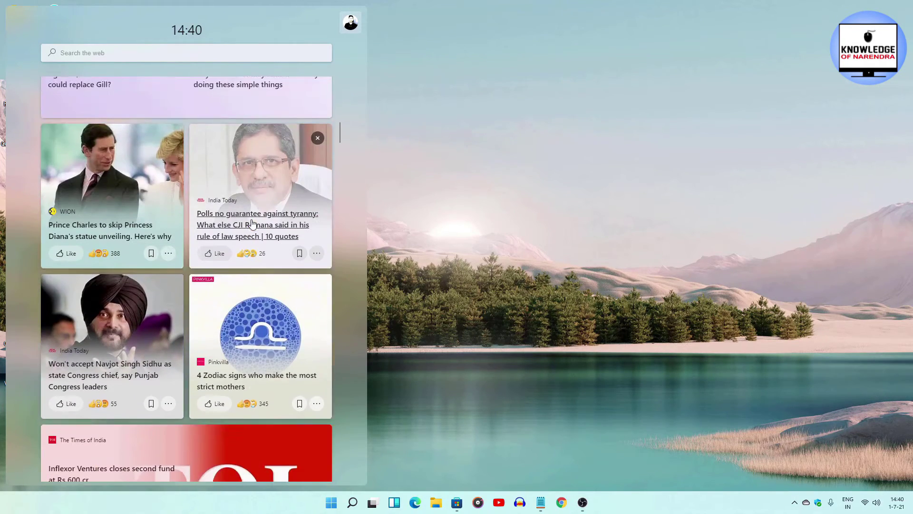
scroll(214, 286, down, 2)
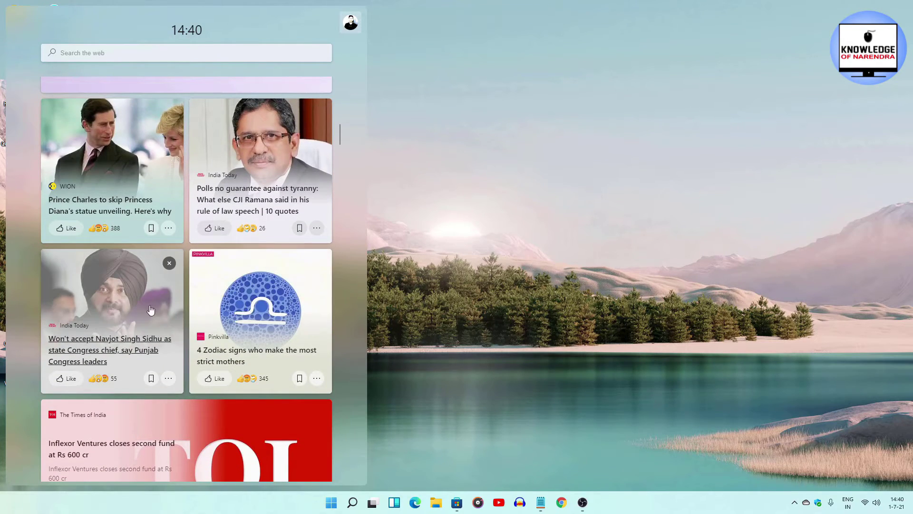
- Dismiss the India Today story about the Punjab Congress leaders from the feed as "Not interested in this story"
click(169, 264)
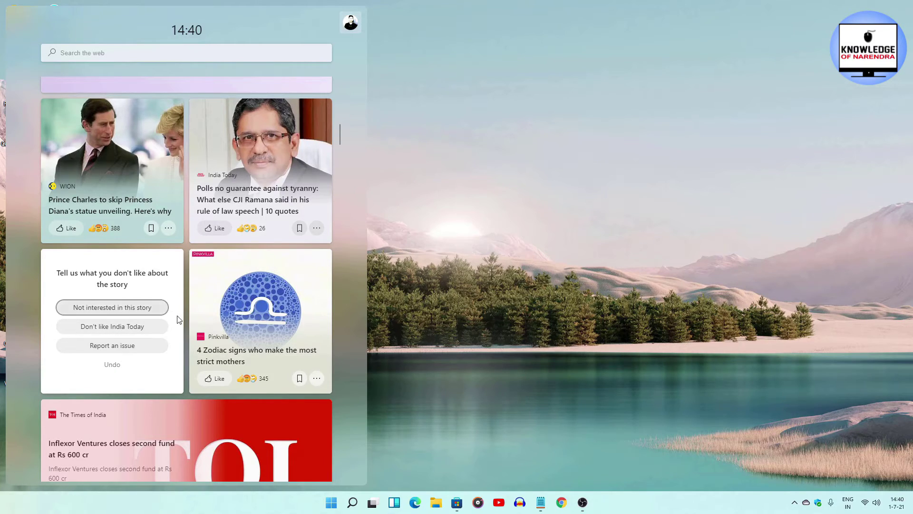
click(97, 309)
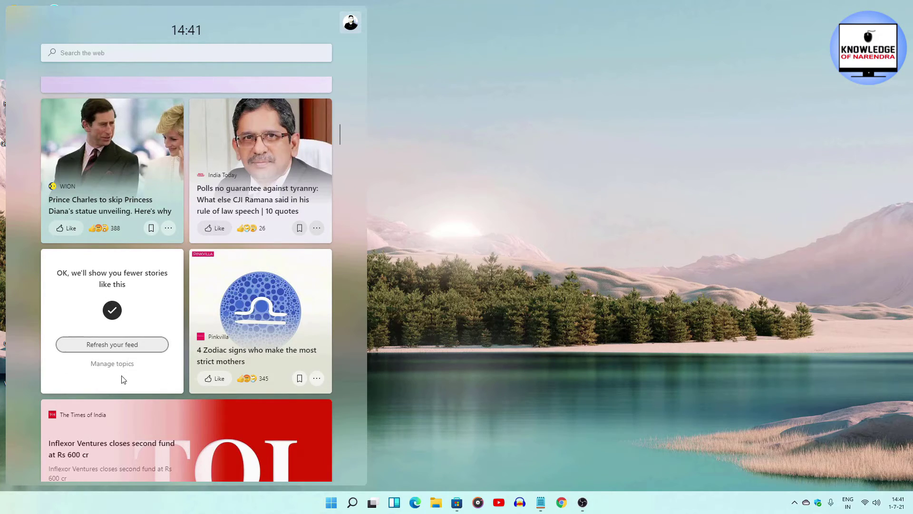
scroll(242, 287, down, 3)
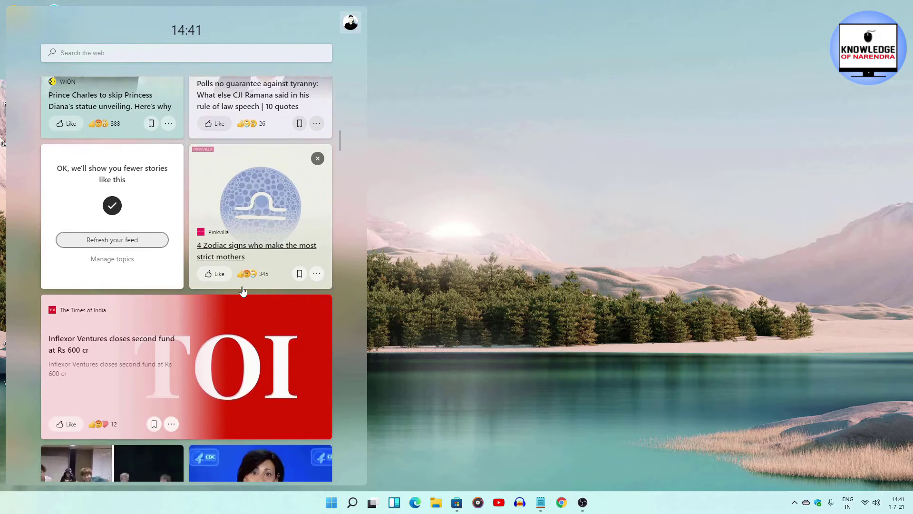
scroll(261, 210, down, 1)
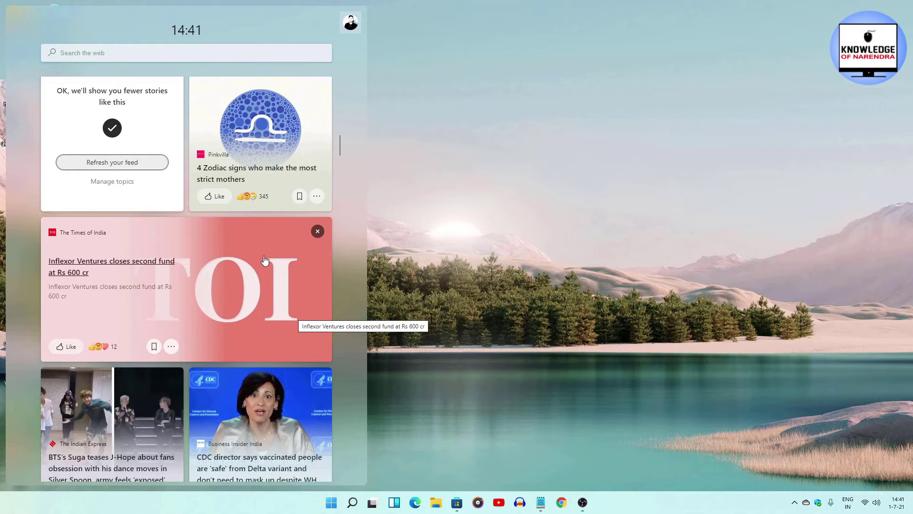
scroll(276, 363, up, 6)
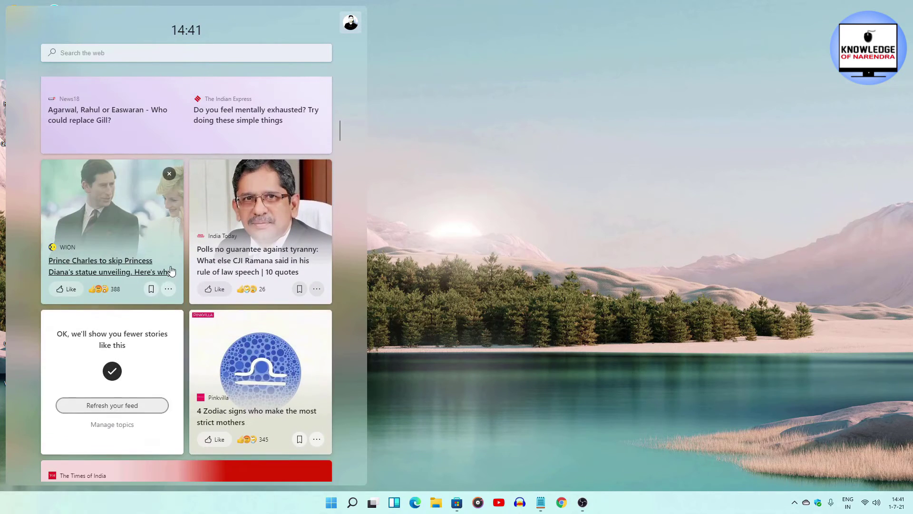
scroll(167, 258, down, 2)
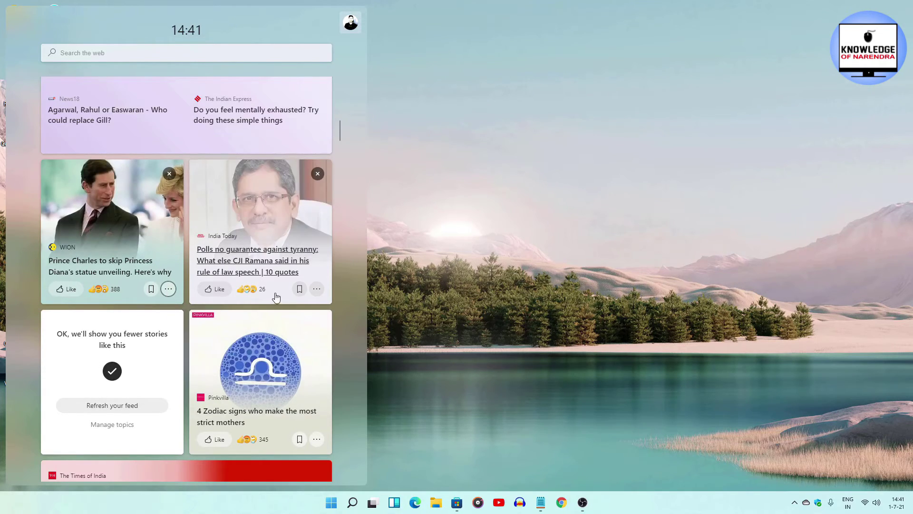
- Set the To Do widget's size to Medium
scroll(317, 292, up, 8)
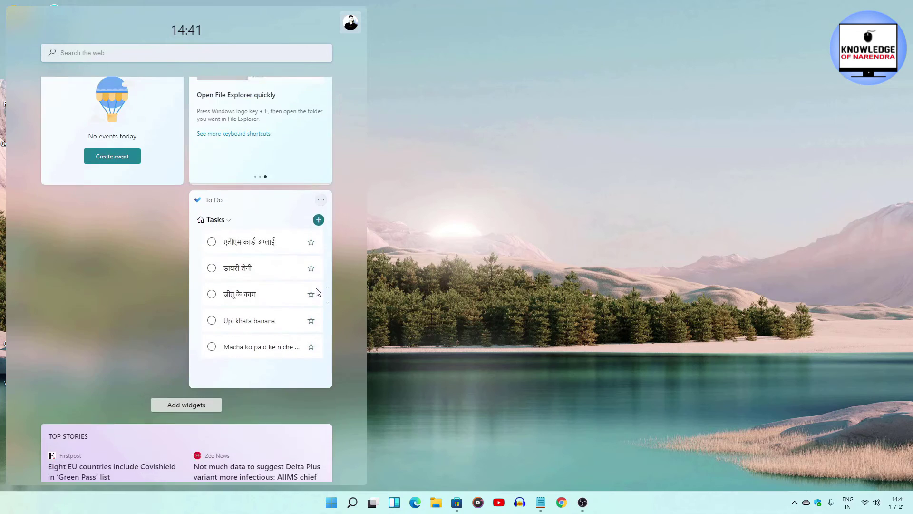
click(322, 212)
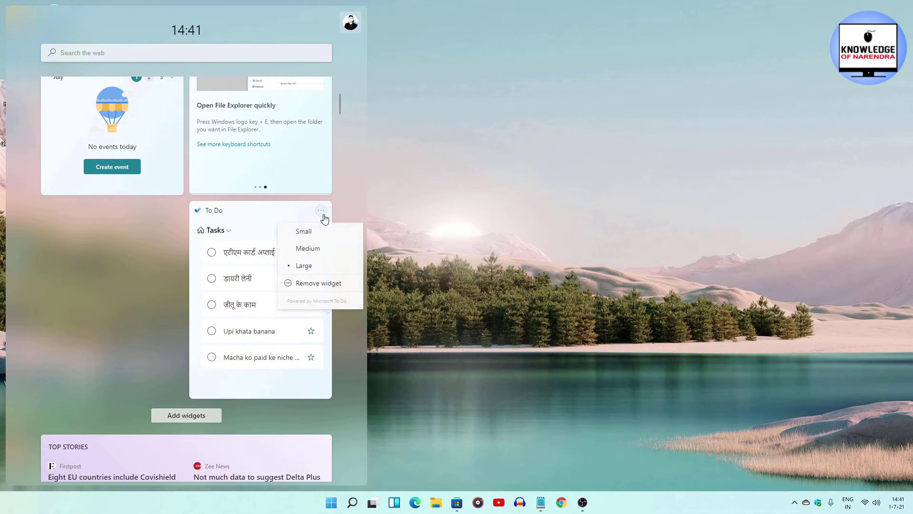
click(307, 250)
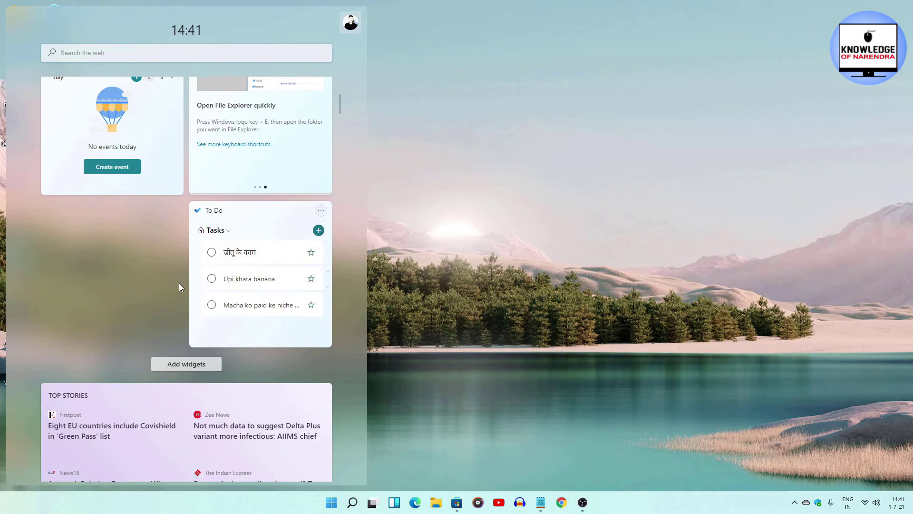
- Search the web for "oi" from the widgets board, view the Bing results and close the browser
scroll(180, 287, up, 4)
click(176, 48)
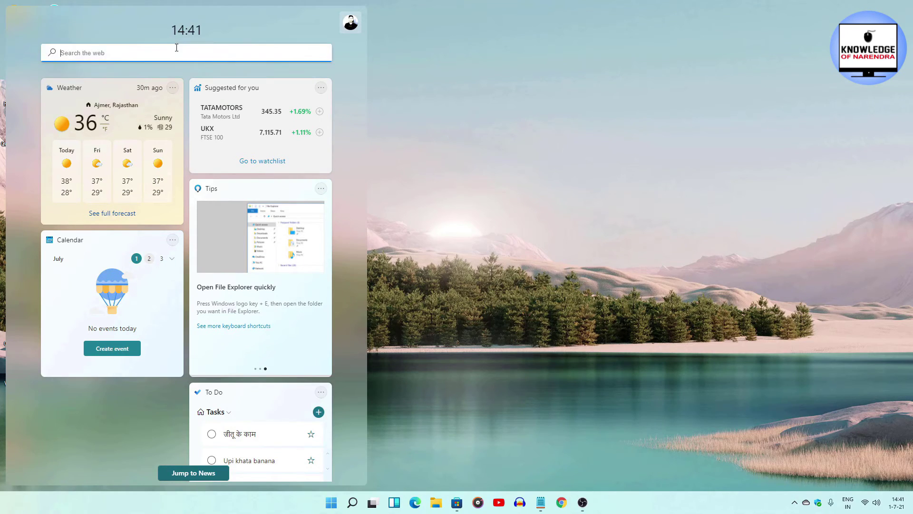
text(oi)
click(69, 84)
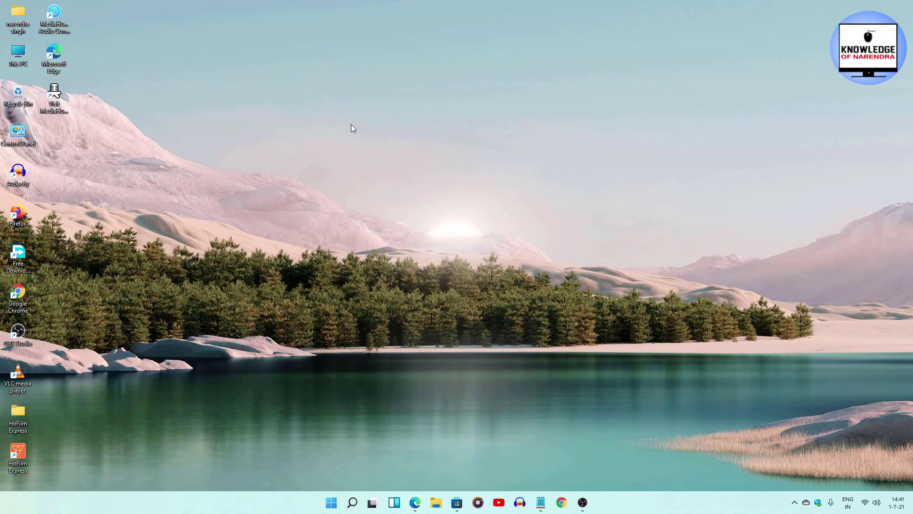
click(352, 502)
click(124, 56)
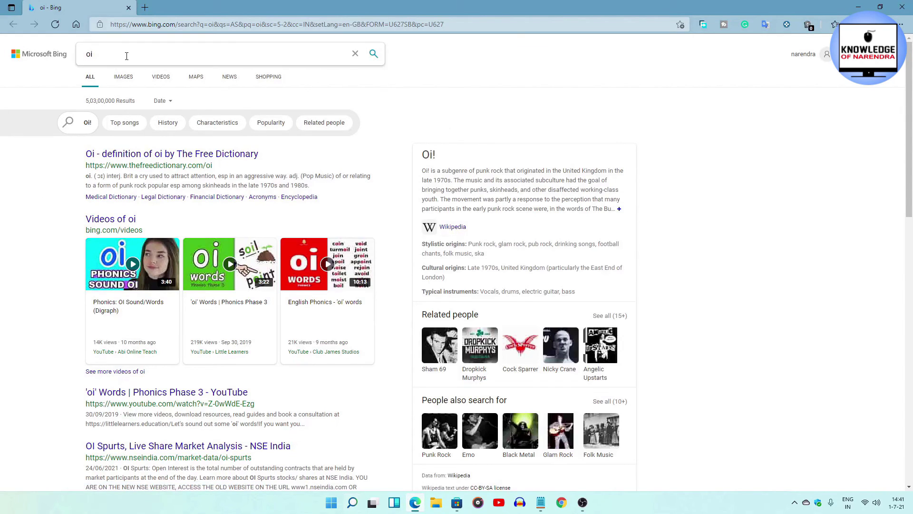
click(902, 7)
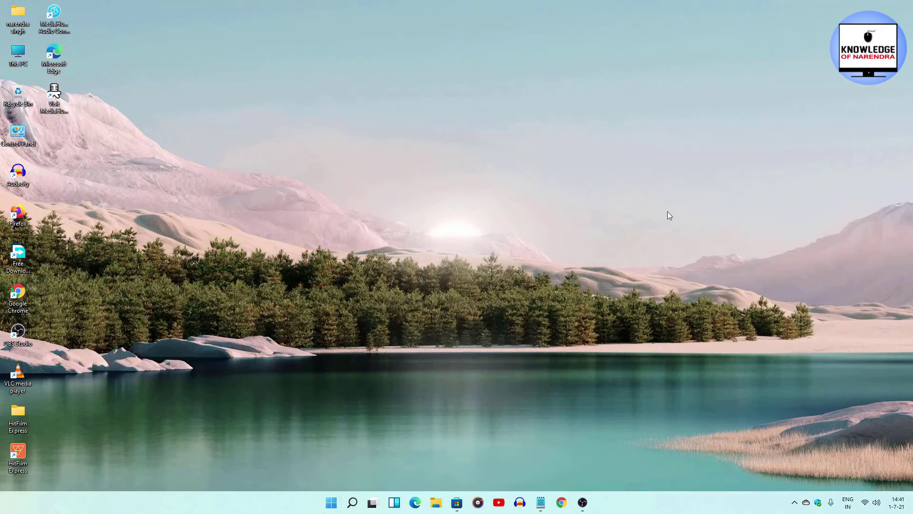
- Open the widgets board, check the taskbar options for the Widgets icon and dismiss them without unpinning it
click(392, 502)
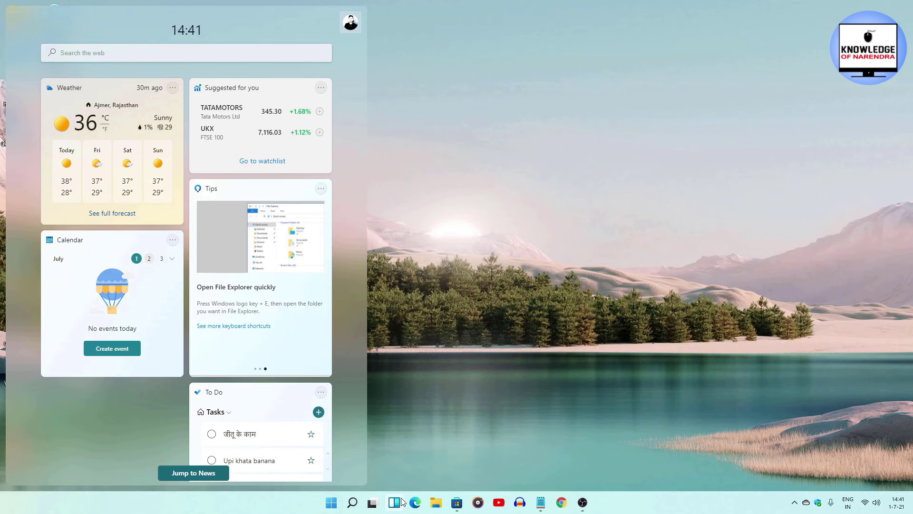
right_click(398, 506)
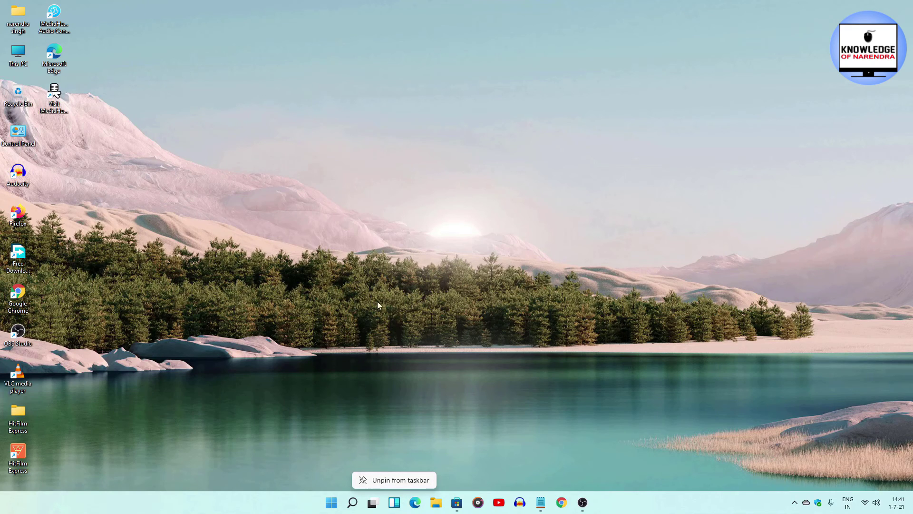
key(Escape)
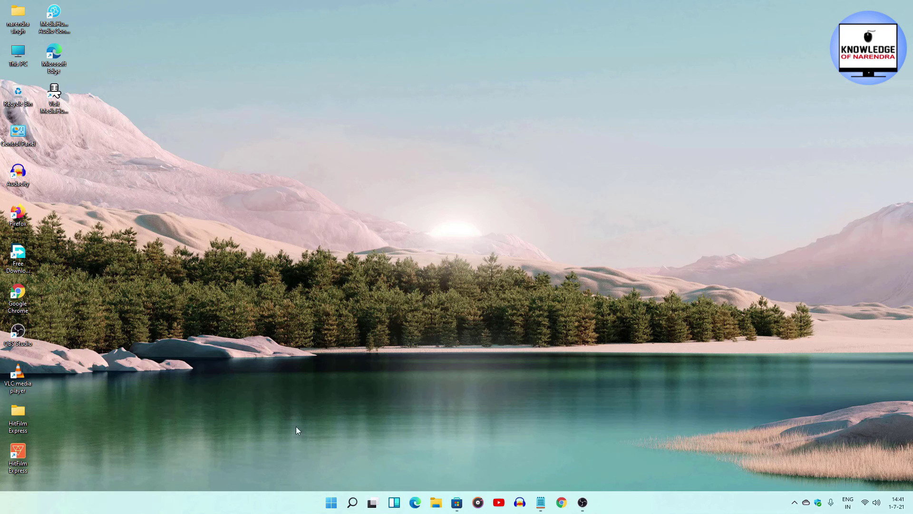
- Reopen the widgets board, look down through the widgets and news feed, and close the board
click(397, 497)
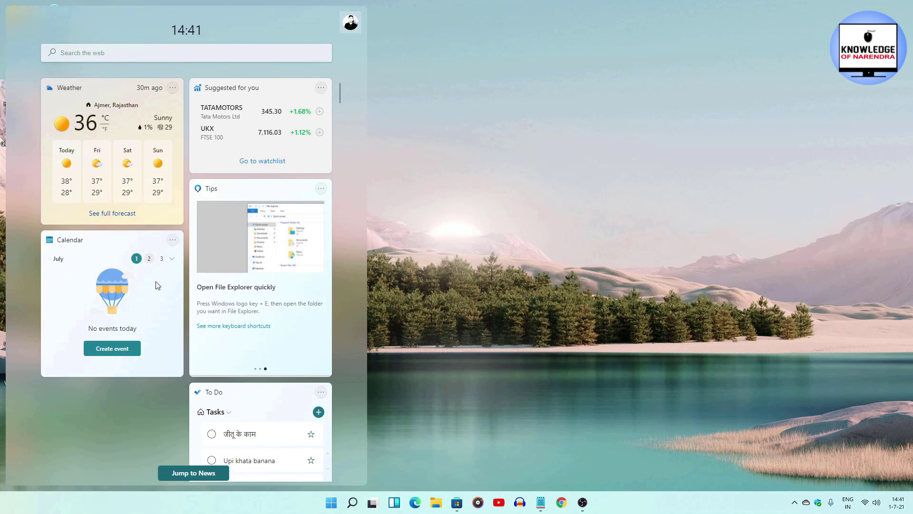
scroll(157, 285, down, 15)
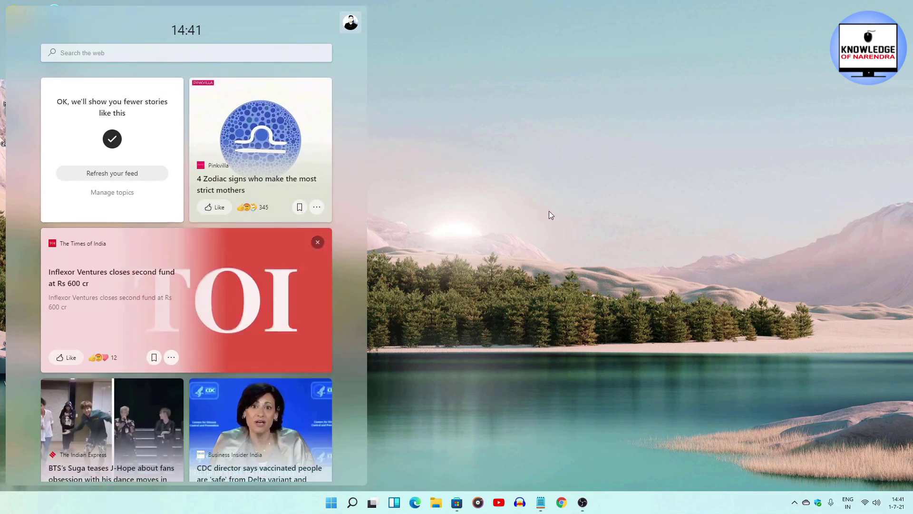
click(520, 218)
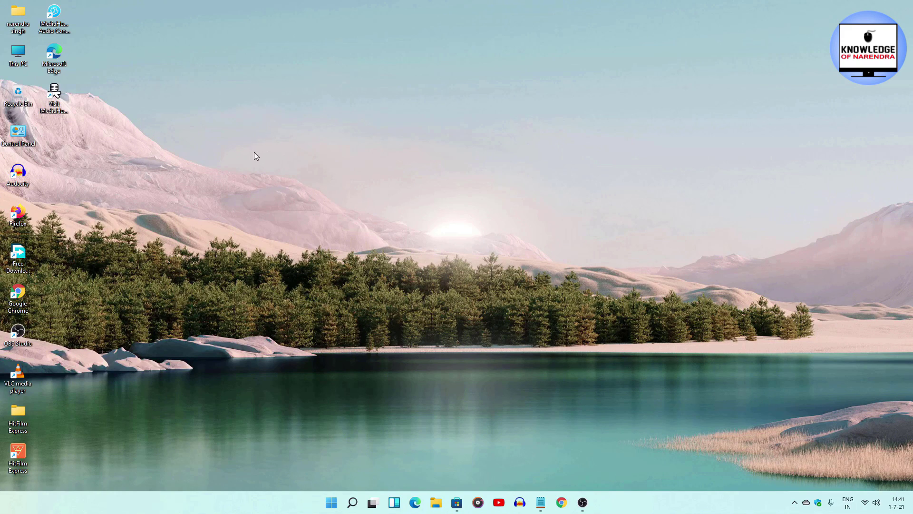